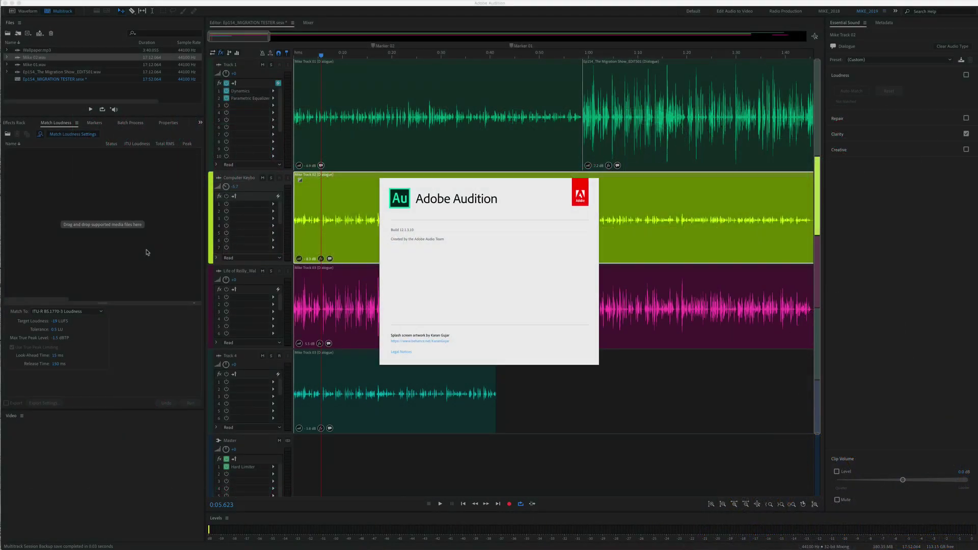
Dismiss the About splash and bring up the shortcut menu for Track 1's first clip.
click(485, 318)
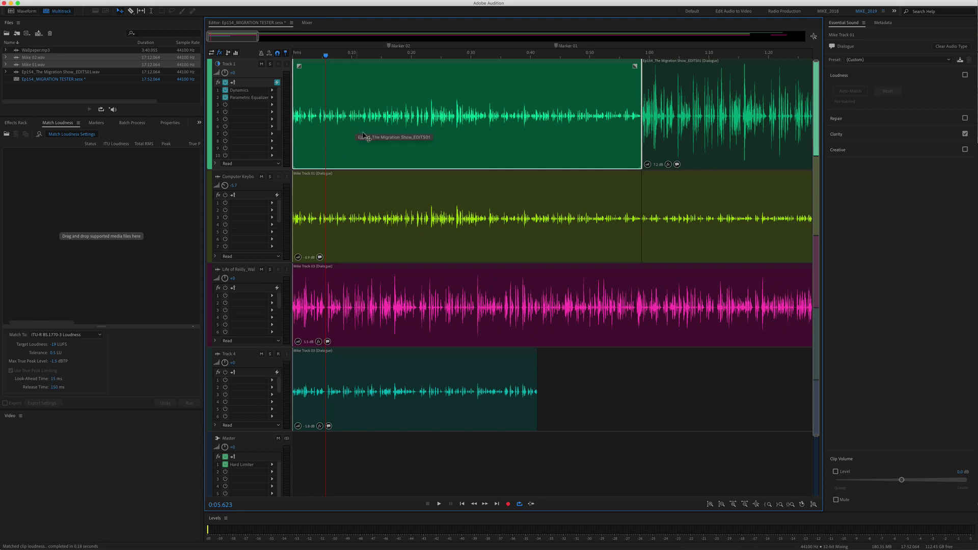
click(137, 5)
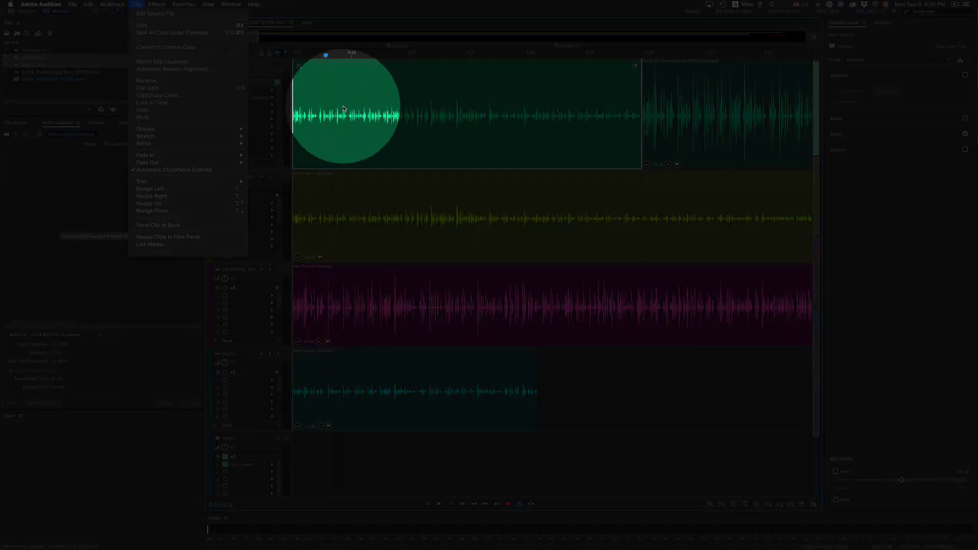
click(367, 113)
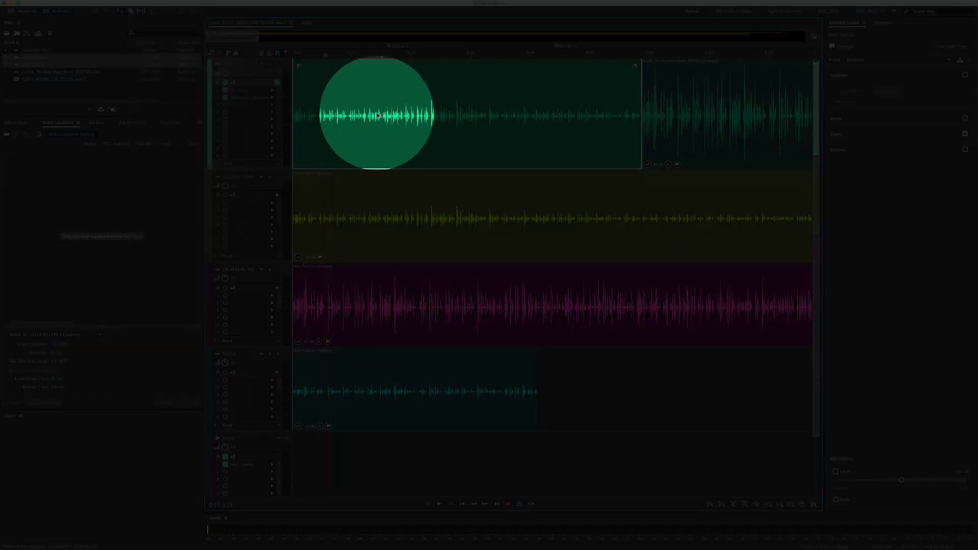
right_click(377, 117)
Match Track 1's first clip to -19 LUFS with ITU-R BS.1770-3 Loudness and 1.5 LU tolerance.
click(420, 231)
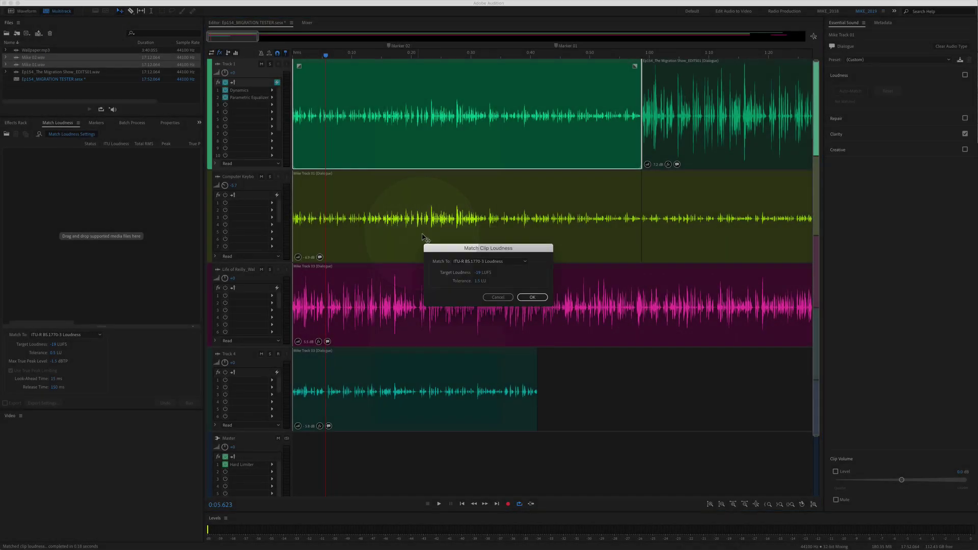
click(514, 113)
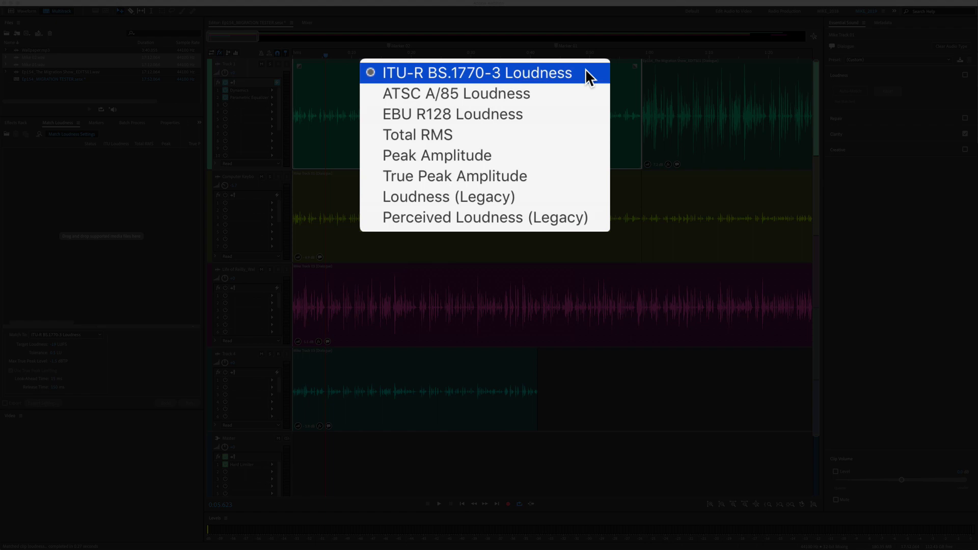
click(585, 73)
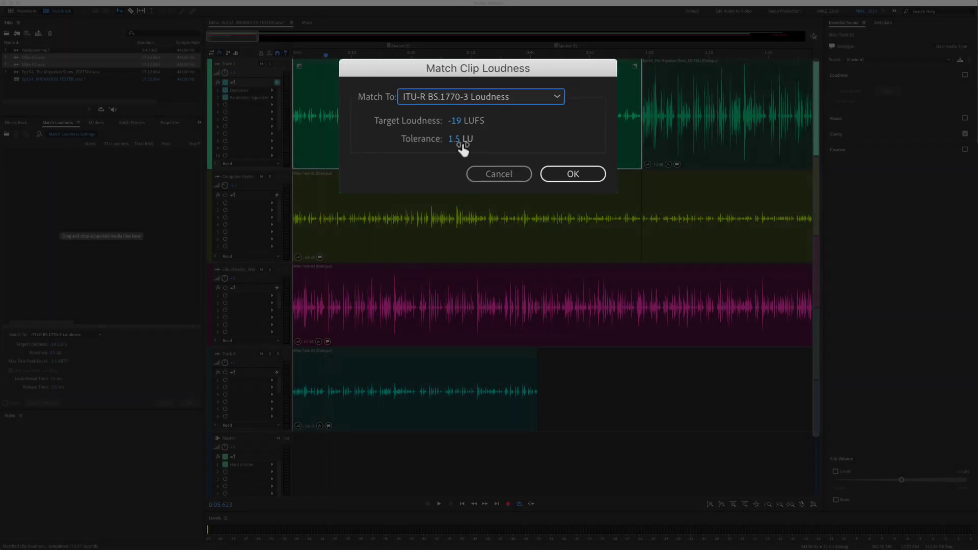
key(Return)
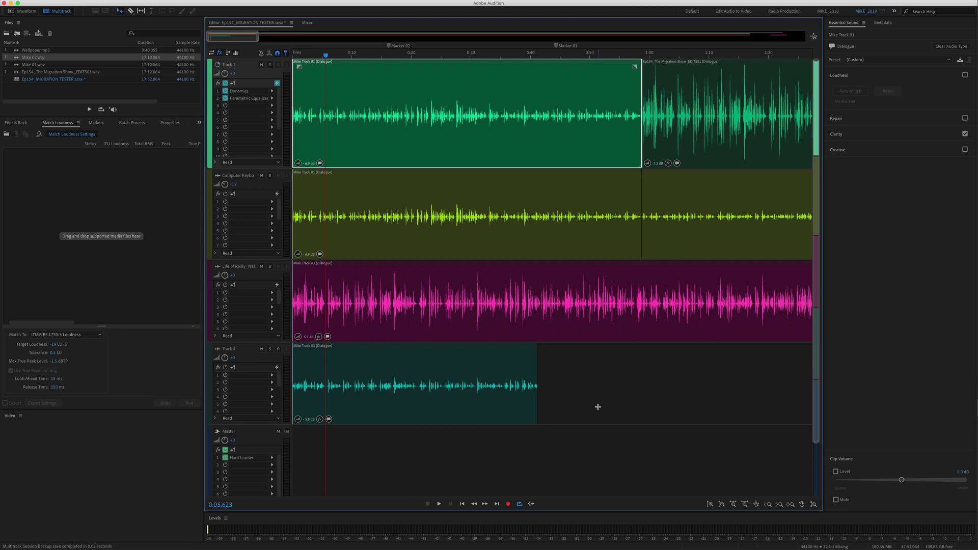
scroll(597, 407, down, 2)
Select all six dialogue clips: two each on Tracks 1 and 2, one each on Tracks 3 and 4.
click(545, 114)
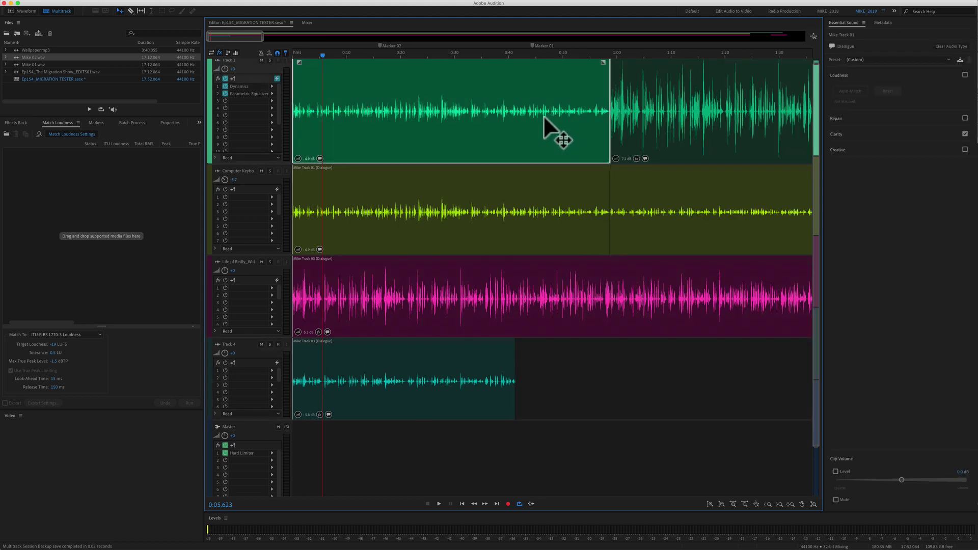
click(653, 114)
click(549, 115)
super+click(645, 128)
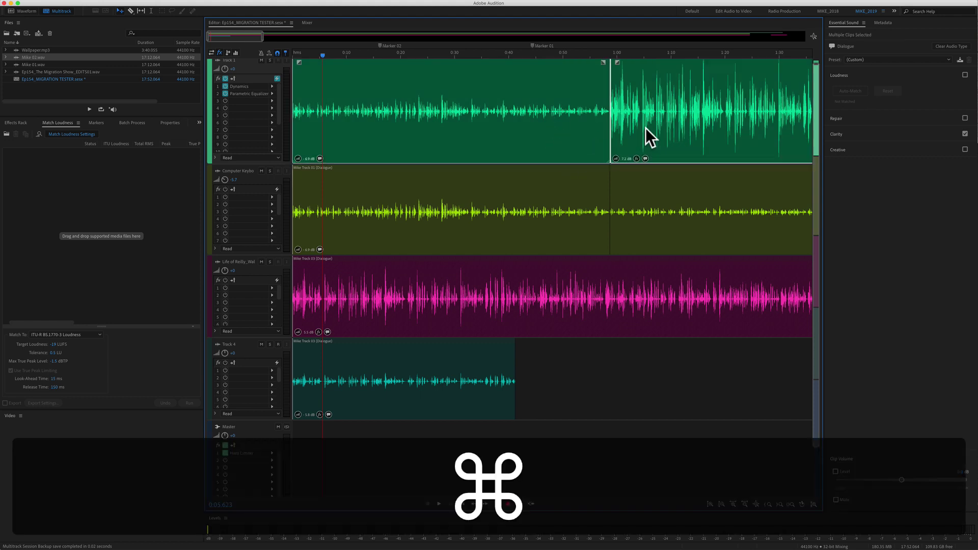
super+click(547, 201)
super+click(646, 218)
super+click(616, 296)
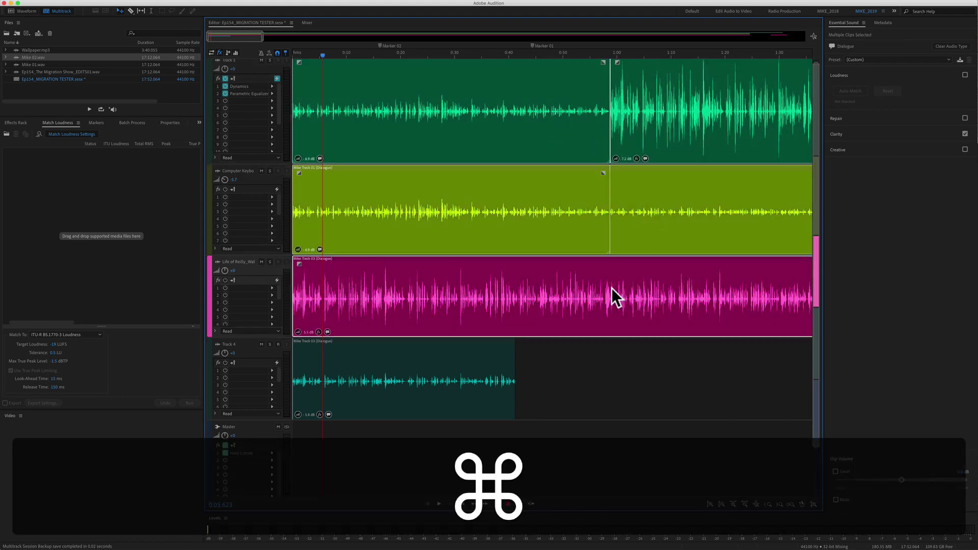
super+click(452, 371)
Apply Clip > Match Clip Loudness to the selection with ITU-R BS.1770-3 Loudness at -19 LUFS.
right_click(453, 369)
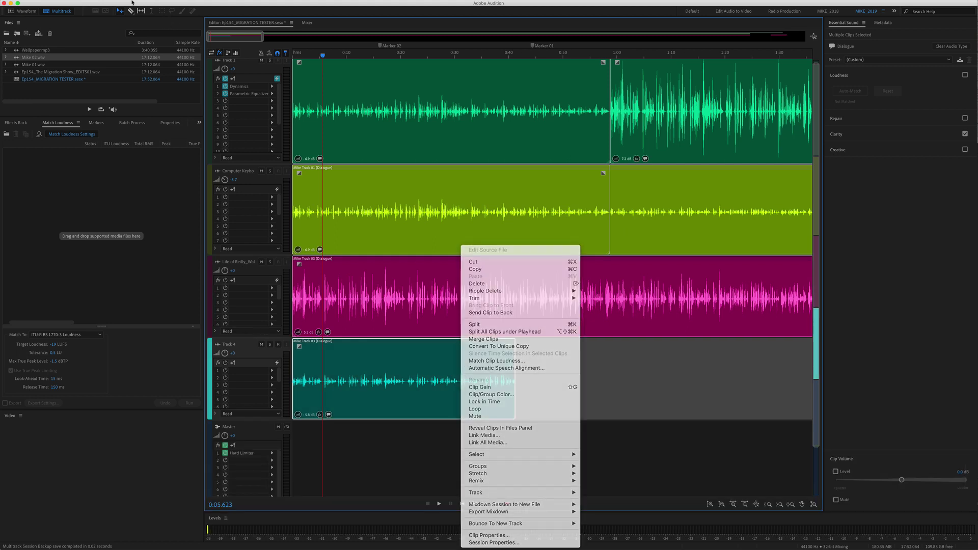
key(Escape)
click(99, 4)
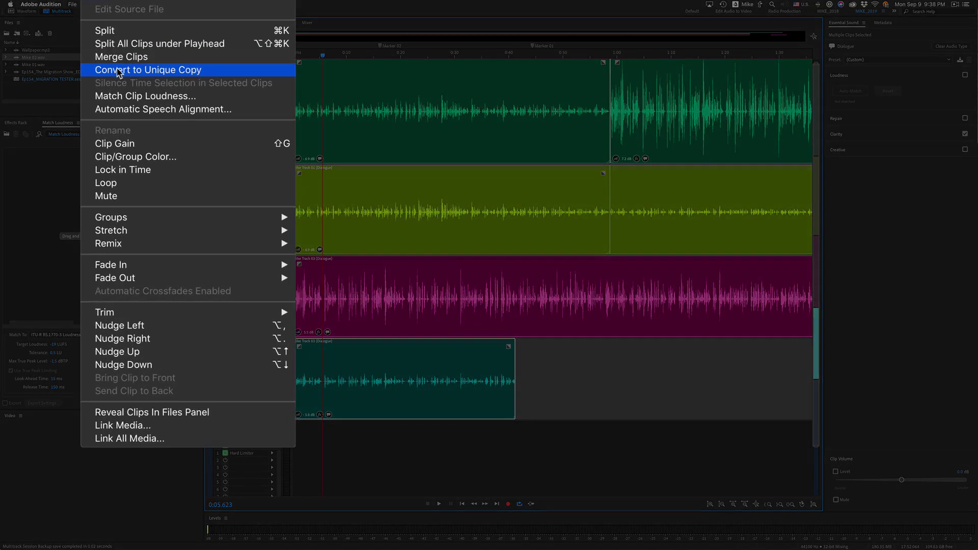
click(97, 125)
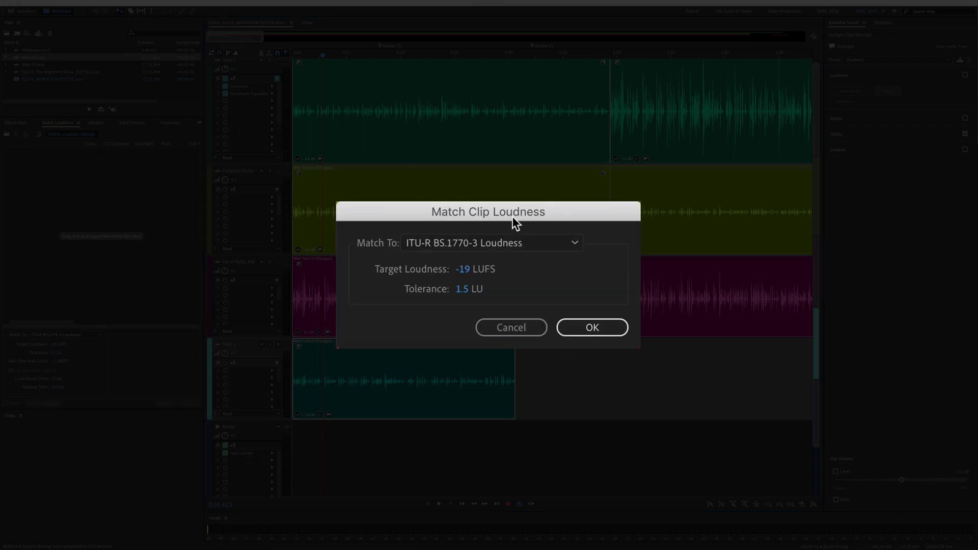
drag(512, 216, 497, 89)
click(467, 126)
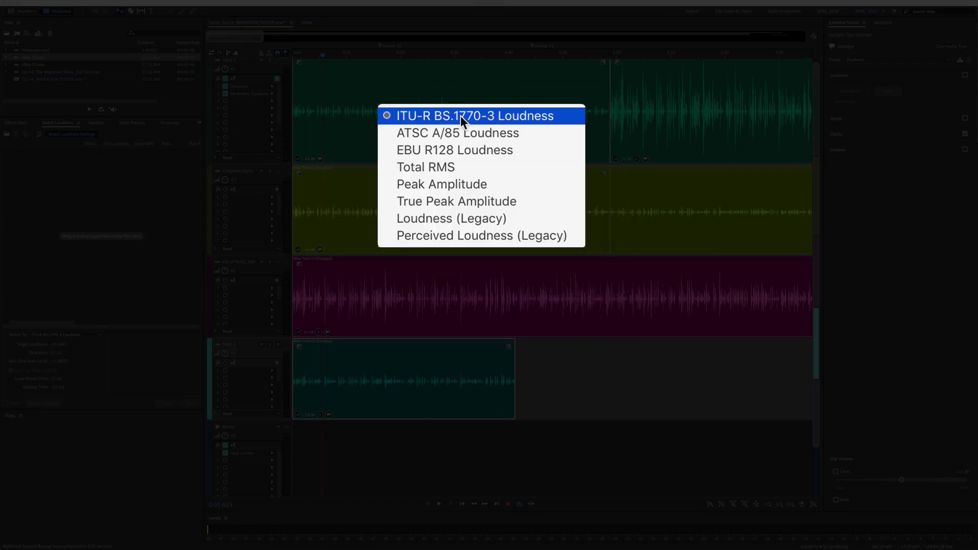
click(461, 116)
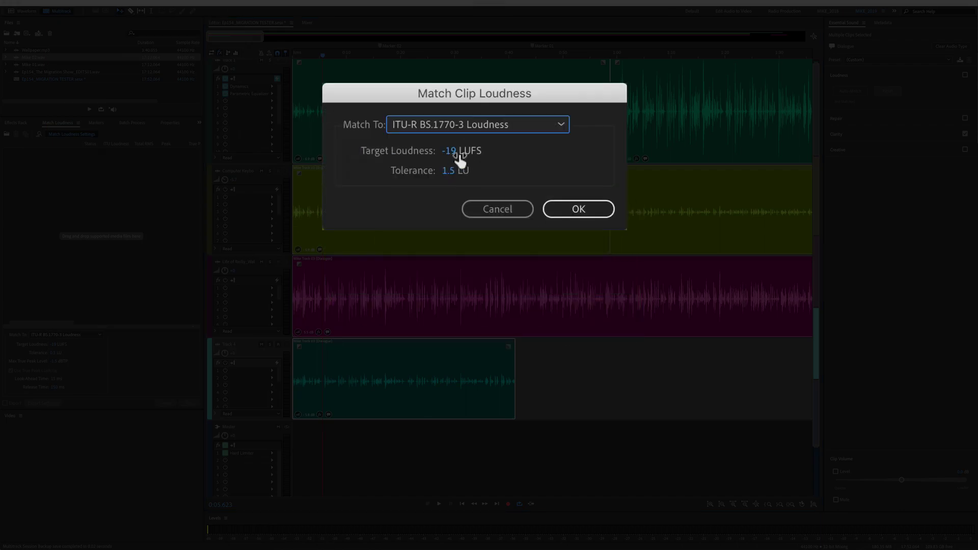
click(570, 206)
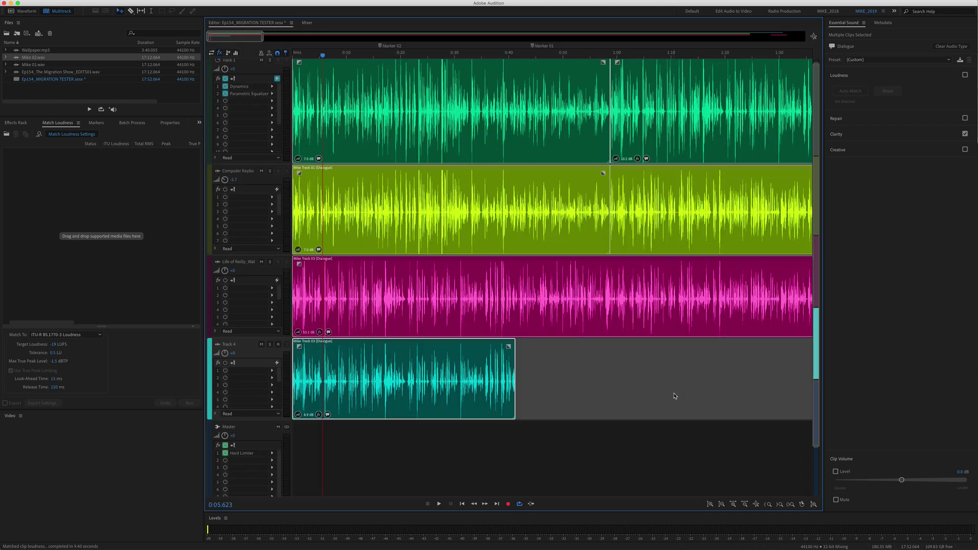
click(535, 482)
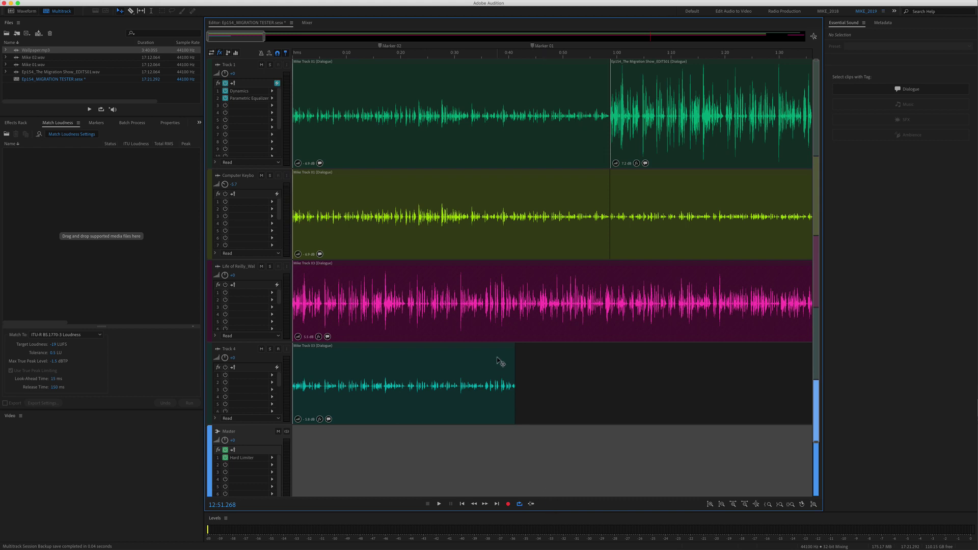
click(425, 152)
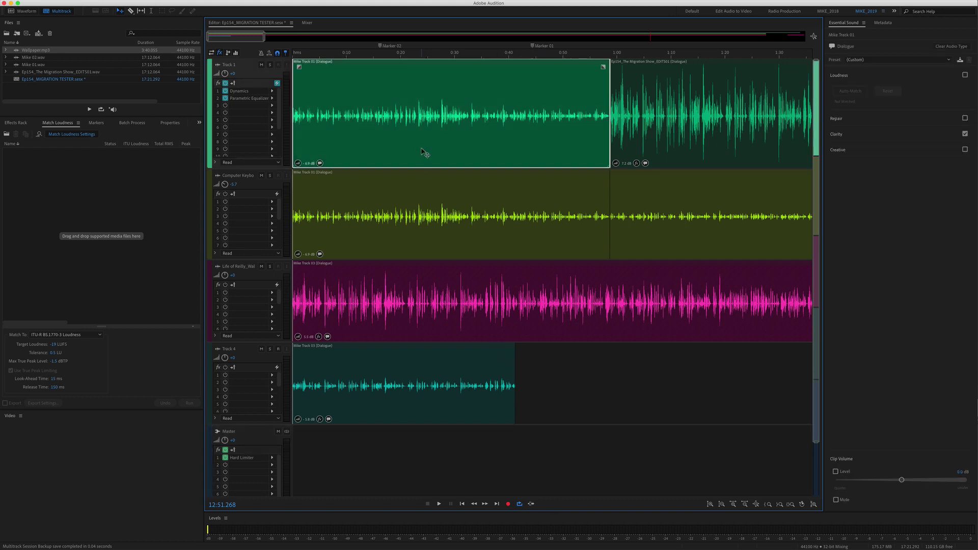
click(136, 4)
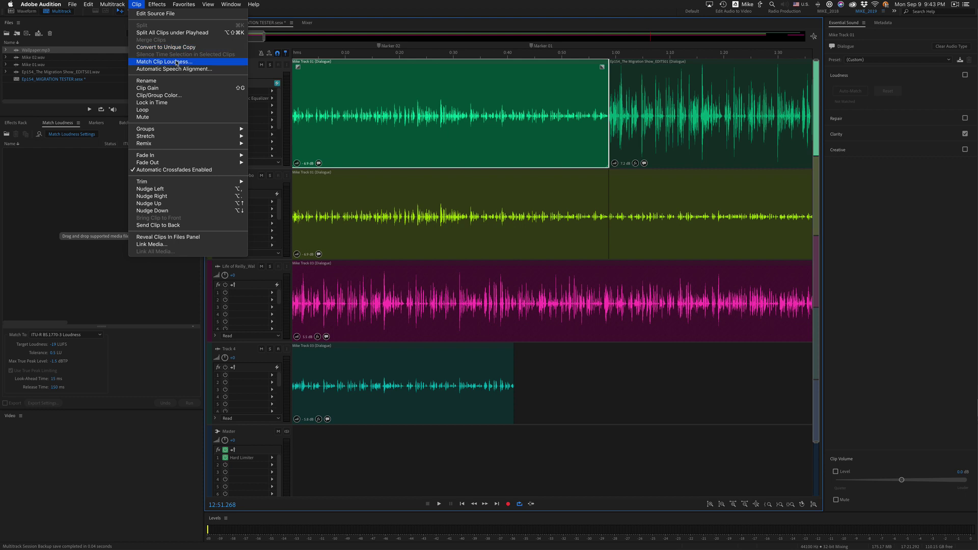
click(362, 100)
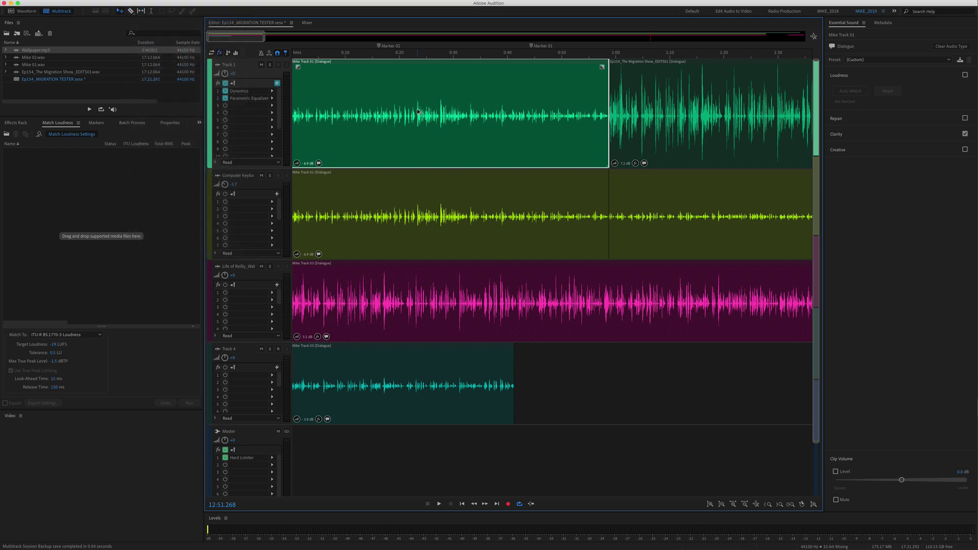
right_click(419, 113)
click(459, 228)
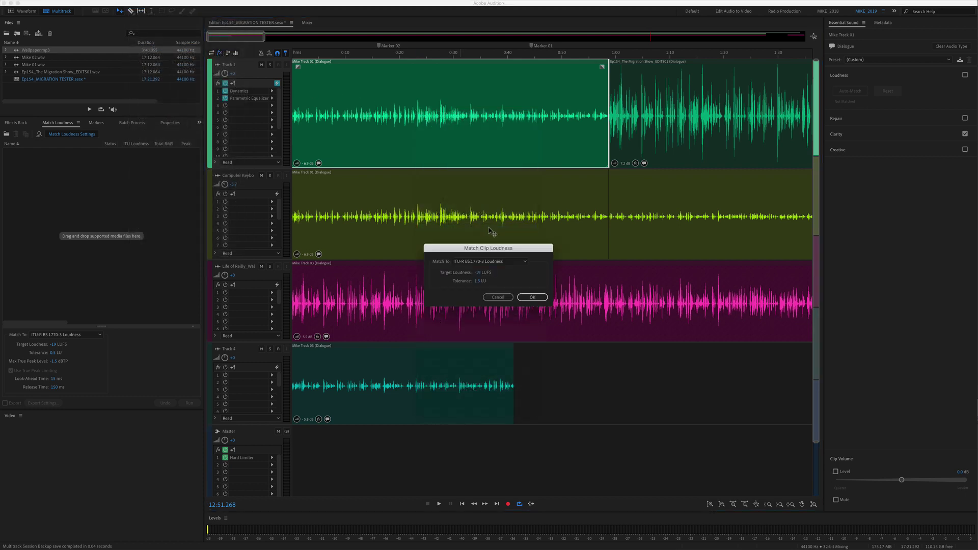
click(505, 302)
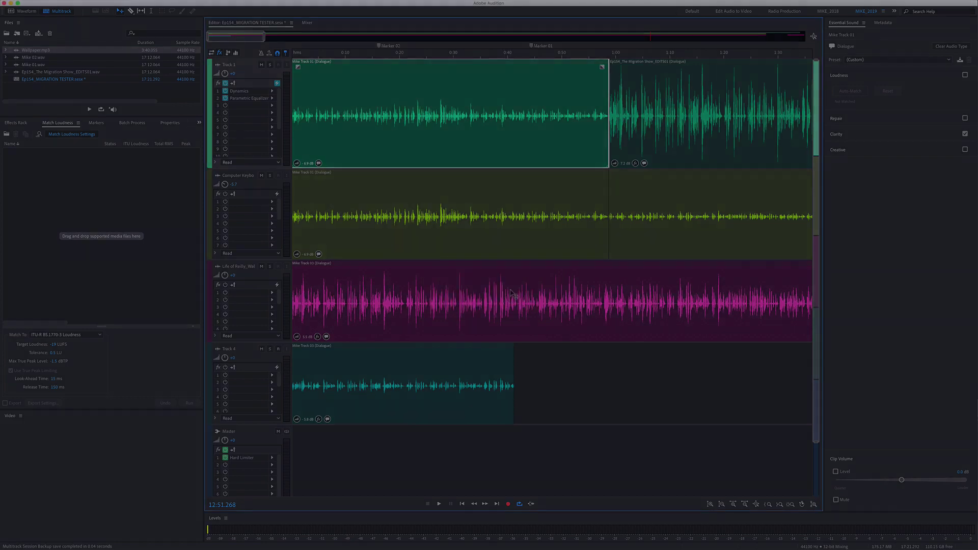